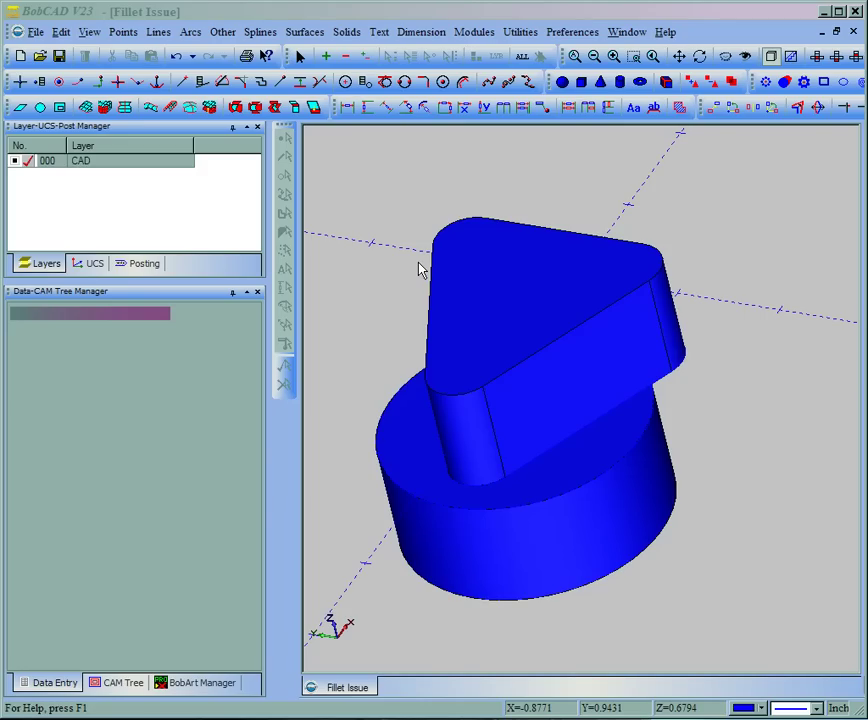
# Select the combined solid, then cancel the selection and rotate the model to another angle.
pyautogui.moveTo(567, 585); pyautogui.dragTo(641, 413, button='middle')
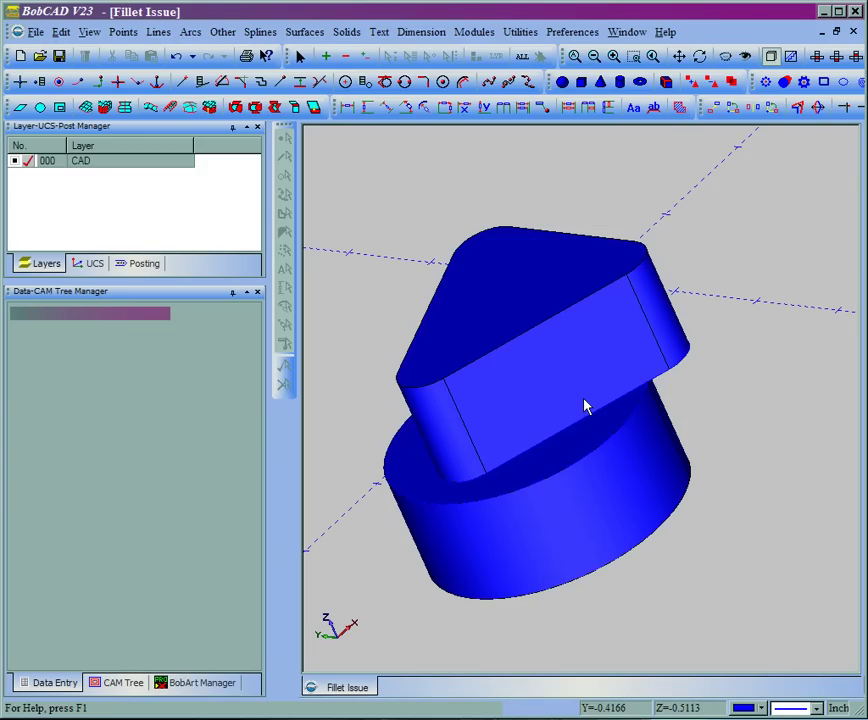
pyautogui.click(513, 217)
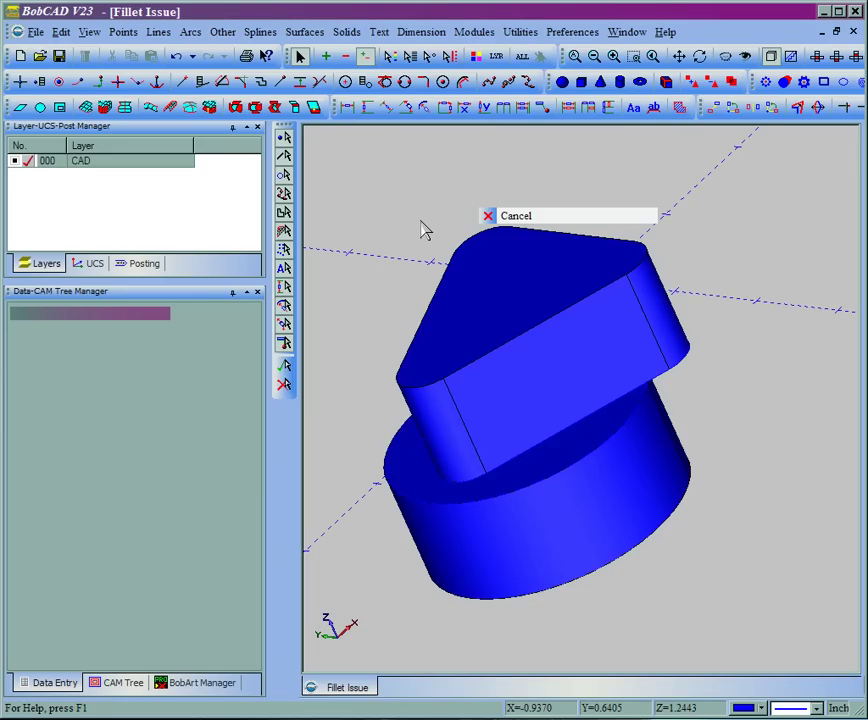
pyautogui.click(470, 260)
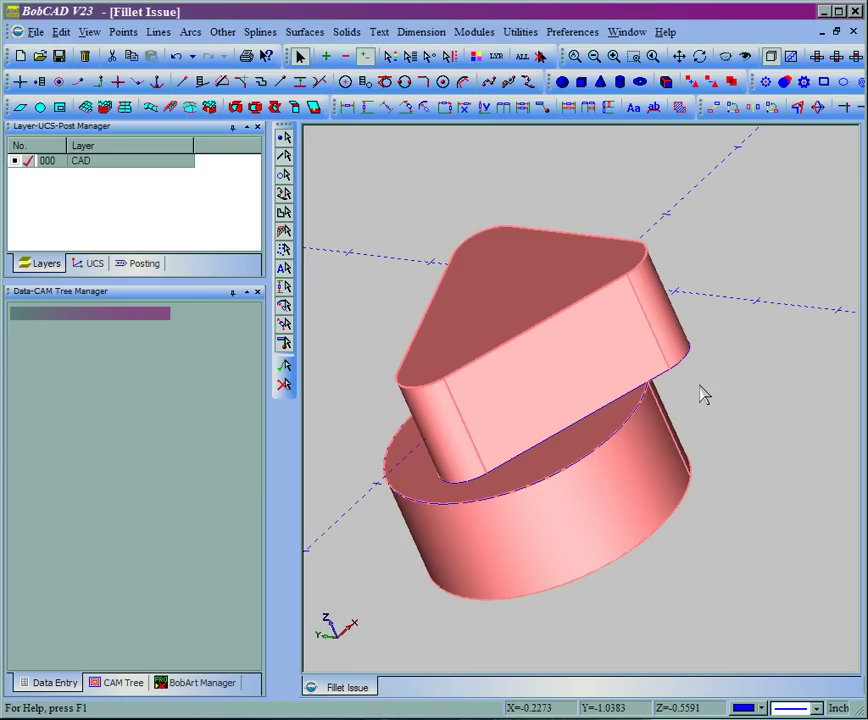
pyautogui.rightClick(518, 161)
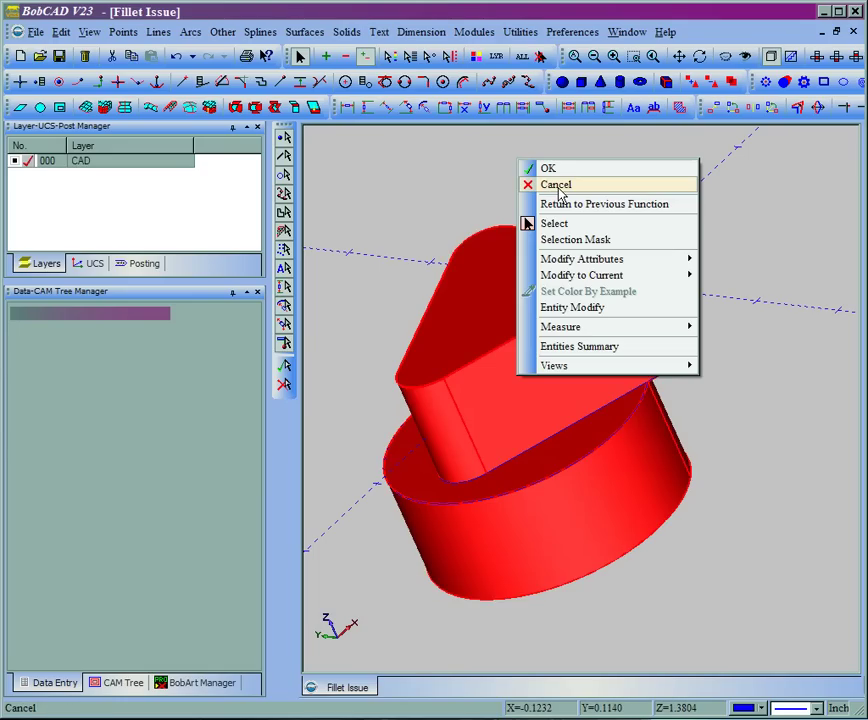
pyautogui.click(556, 186)
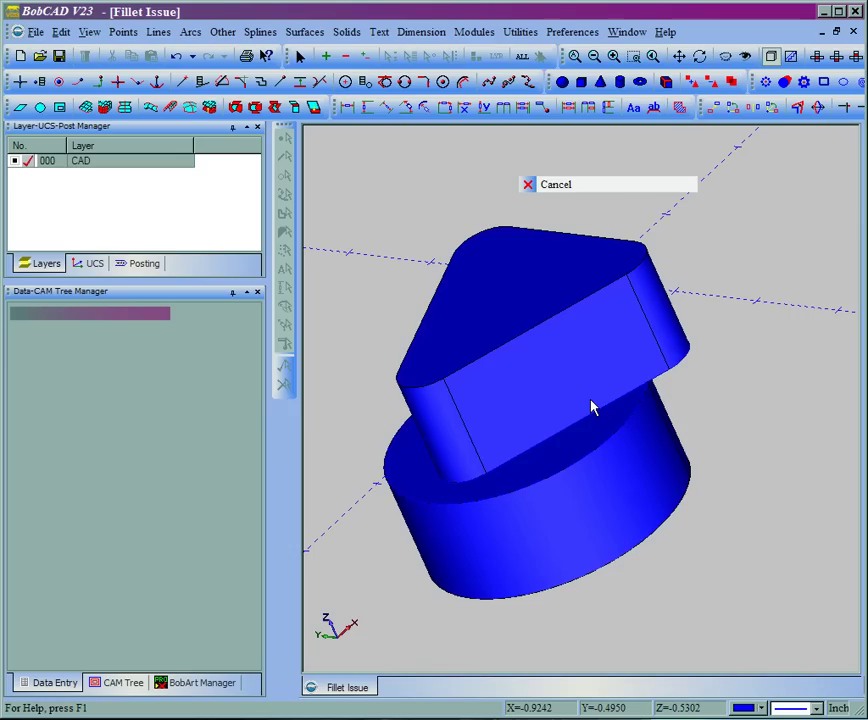
pyautogui.moveTo(592, 407); pyautogui.dragTo(529, 456, button='middle')
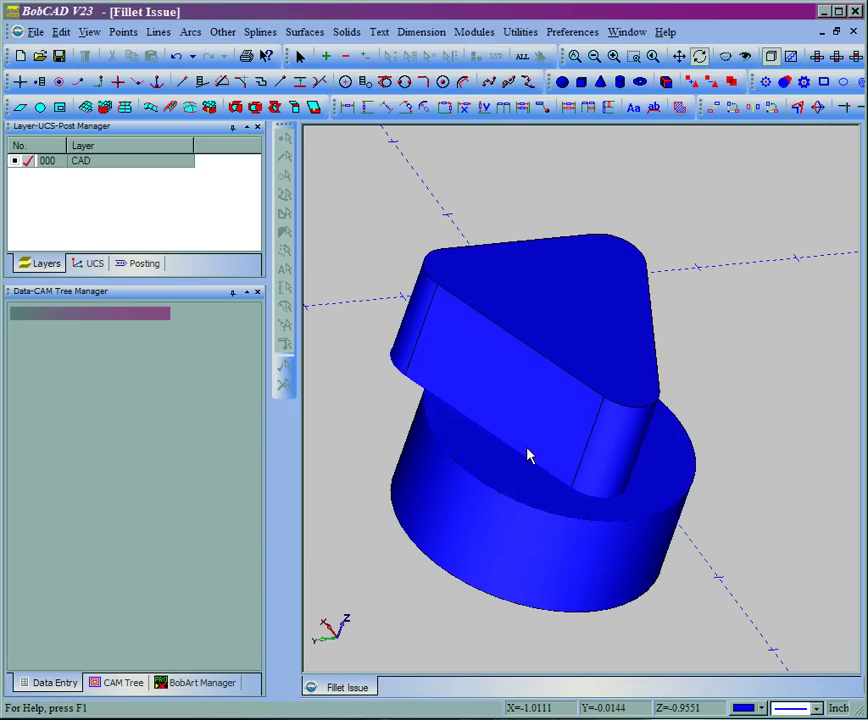
# Attempt a 0.0312 constant-radius Solid Fillet on the block-to-cylinder joining edge.
pyautogui.click(346, 32)
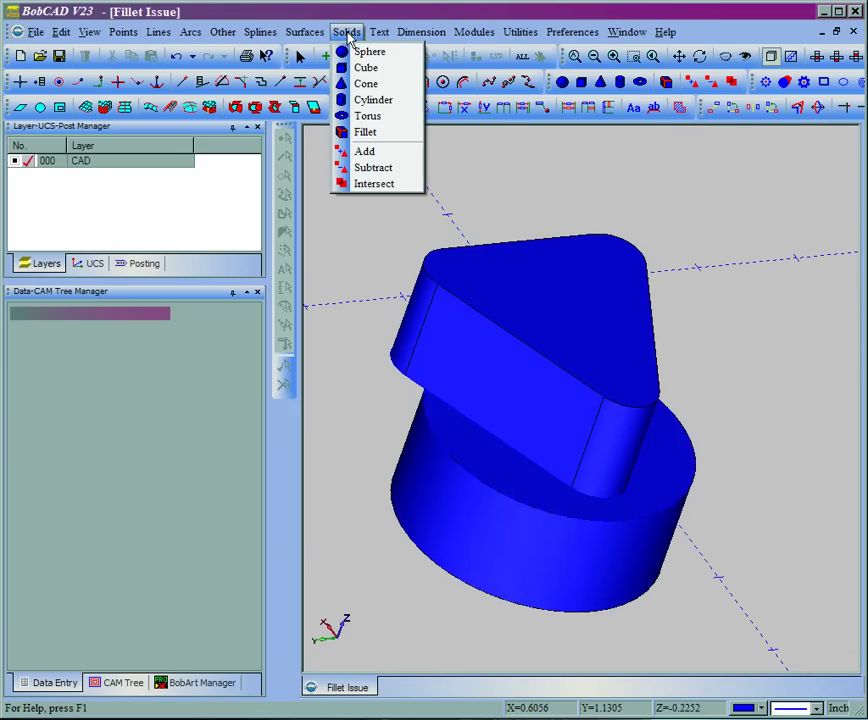
pyautogui.click(366, 132)
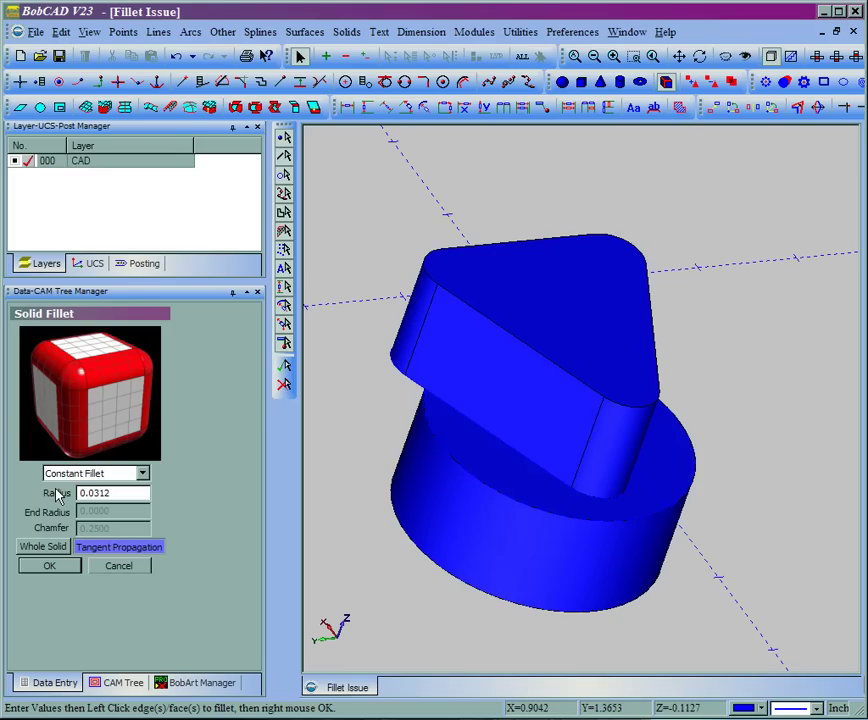
pyautogui.click(594, 503)
pyautogui.moveTo(765, 430); pyautogui.dragTo(612, 415, button='middle')
pyautogui.click(686, 444)
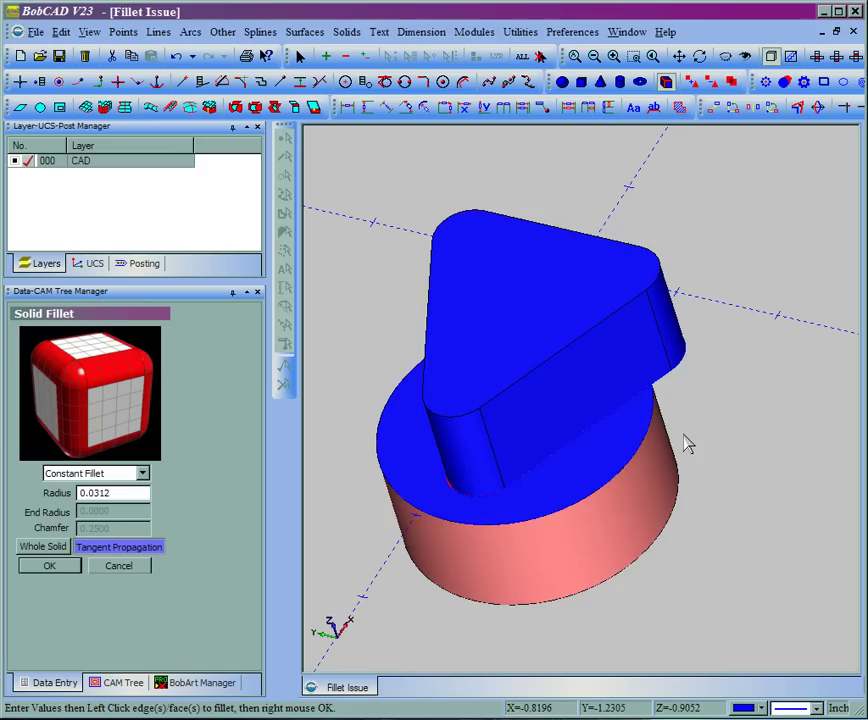
pyautogui.rightClick(724, 237)
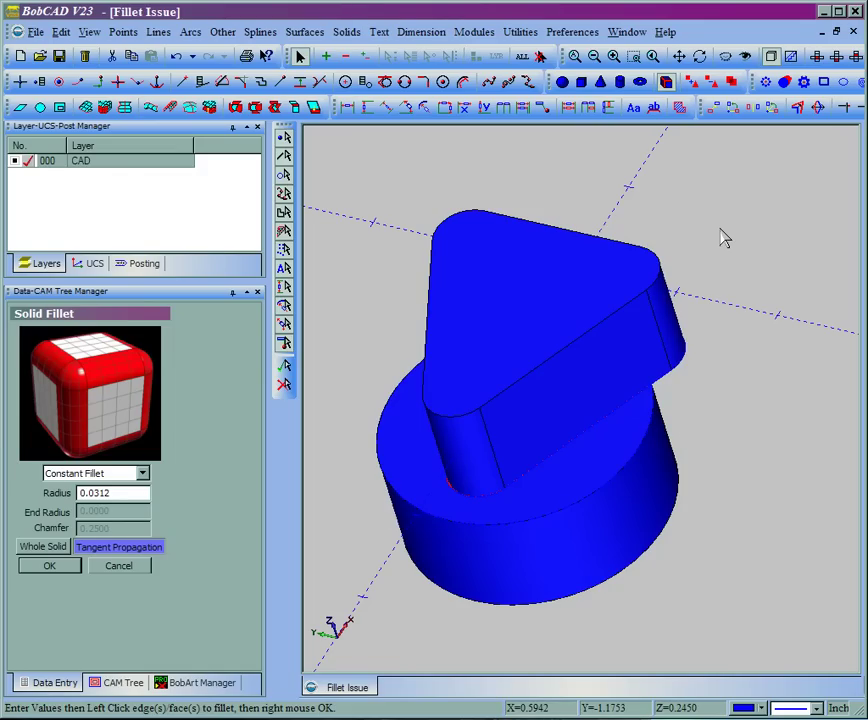
pyautogui.rightClick(724, 237)
pyautogui.click(745, 239)
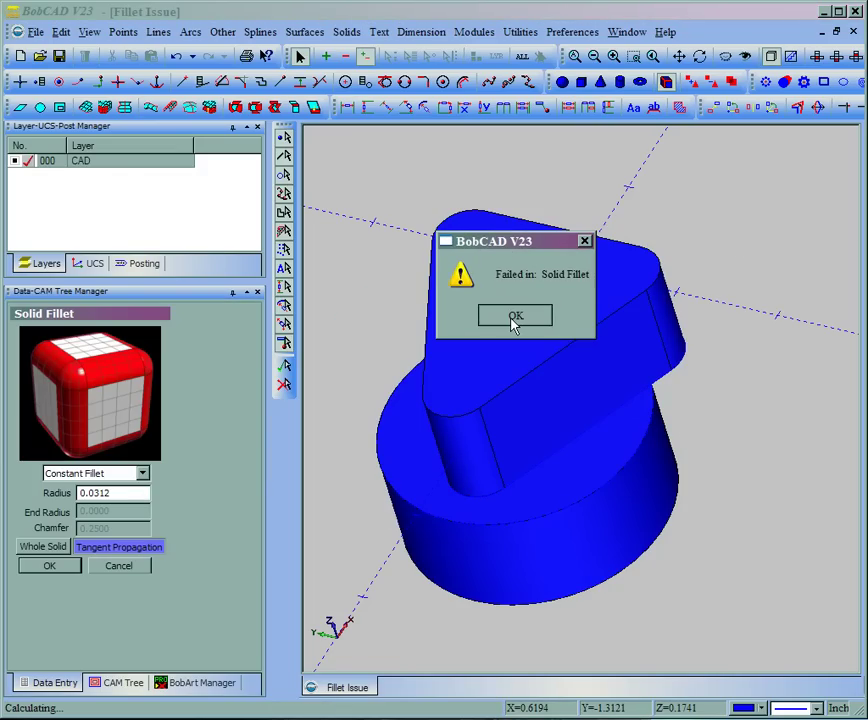
# Dismiss the 'Failed in: Solid Fillet' error, try picking faces and an edge, then cancel the fillet.
pyautogui.click(514, 318)
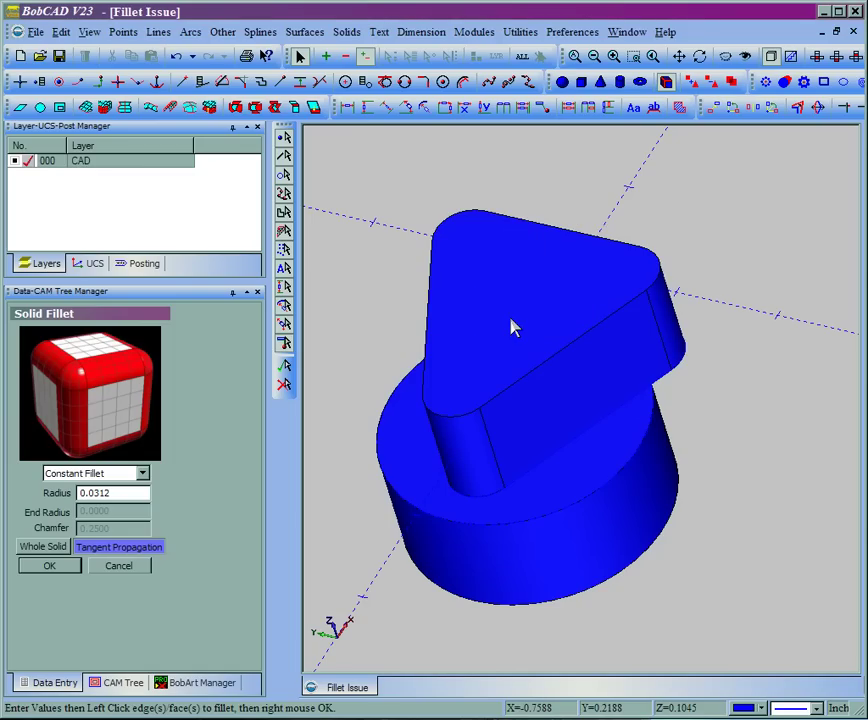
pyautogui.click(514, 328)
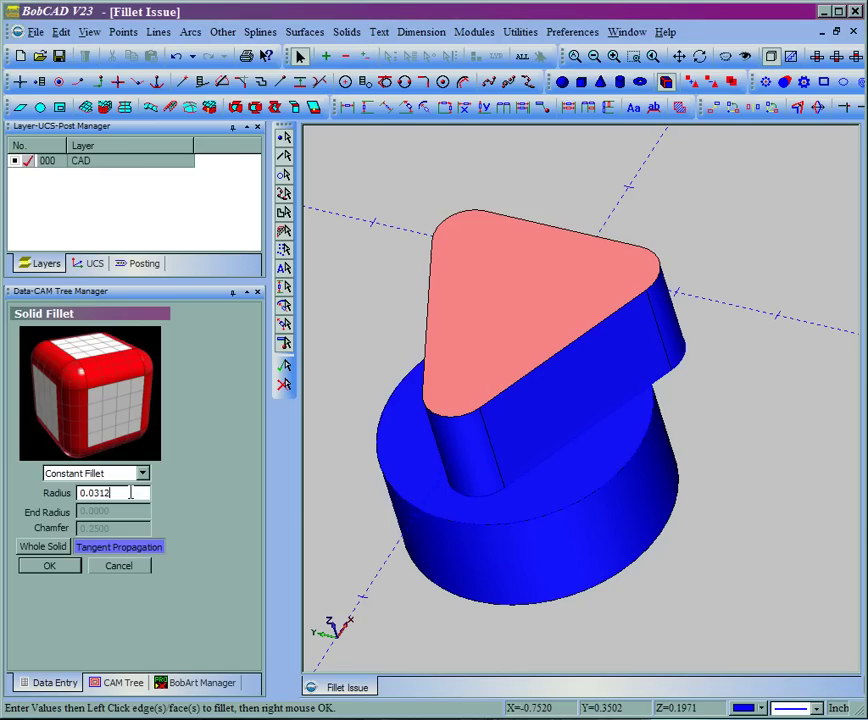
pyautogui.click(492, 444)
pyautogui.click(484, 465)
pyautogui.click(117, 567)
pyautogui.click(117, 568)
pyautogui.moveTo(509, 584); pyautogui.dragTo(482, 522, button='middle')
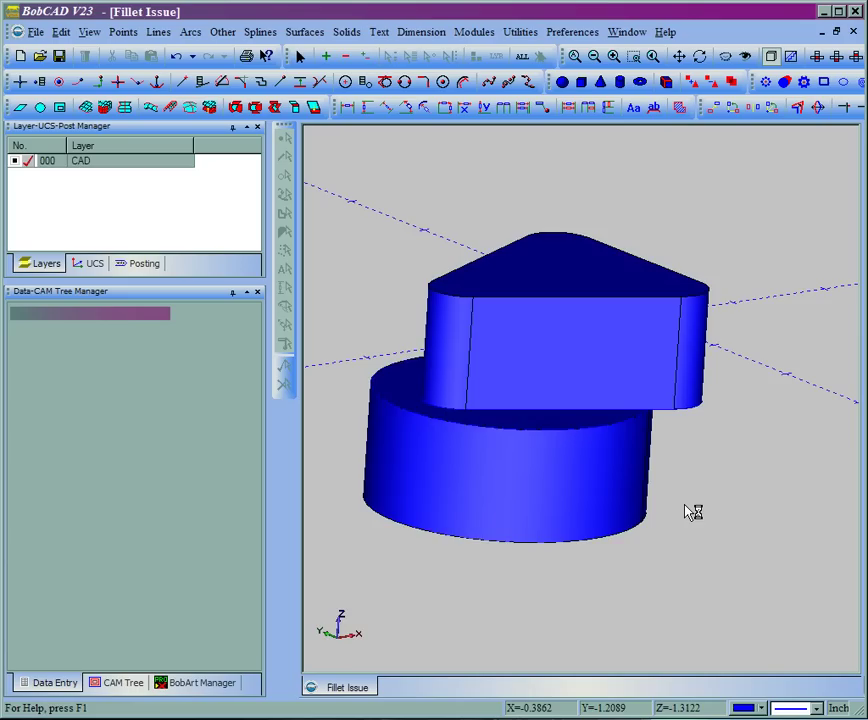
pyautogui.moveTo(693, 512); pyautogui.dragTo(626, 404, button='middle')
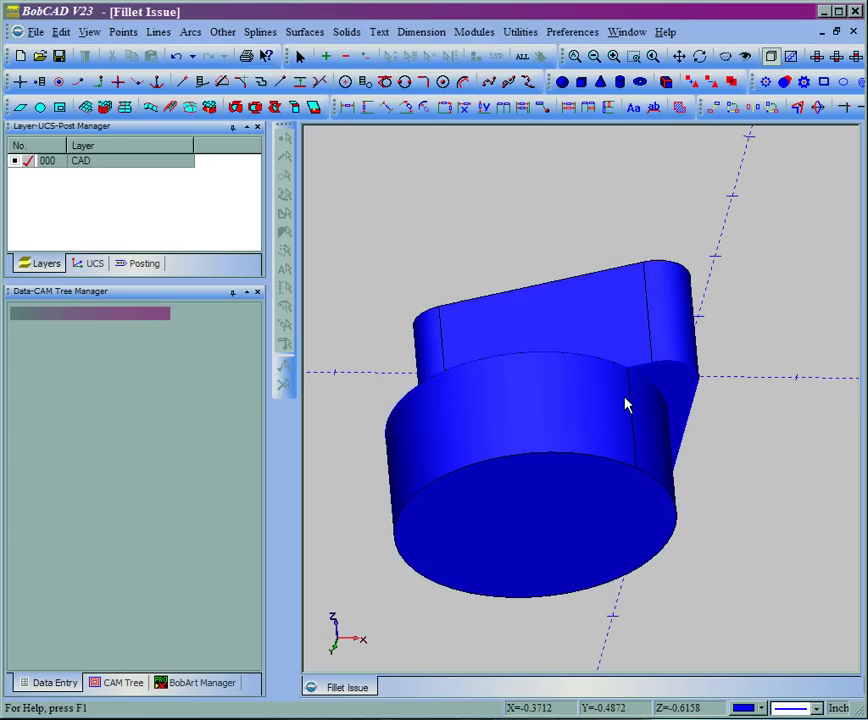
pyautogui.click(176, 57)
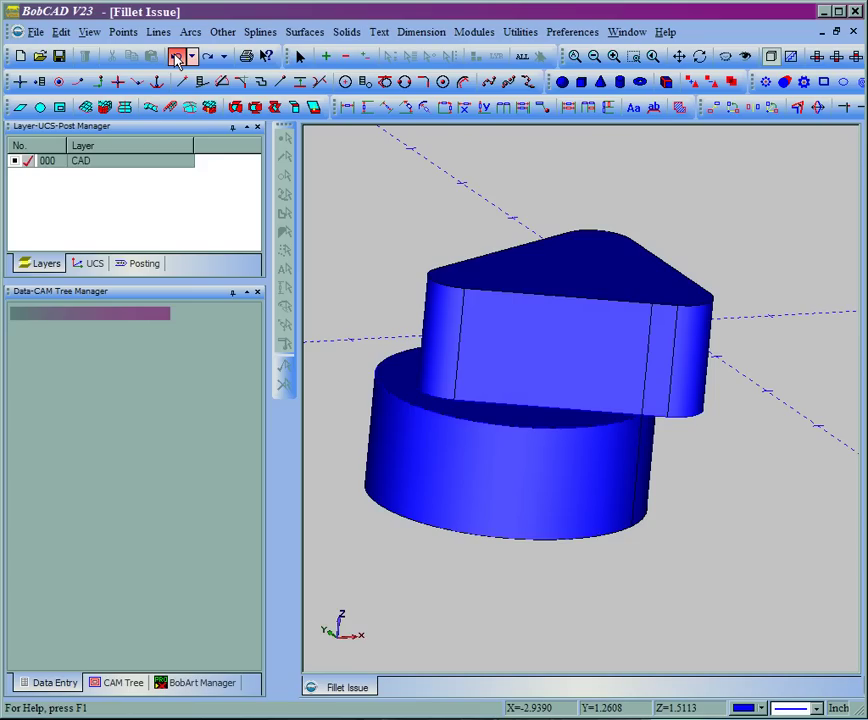
pyautogui.click(176, 57)
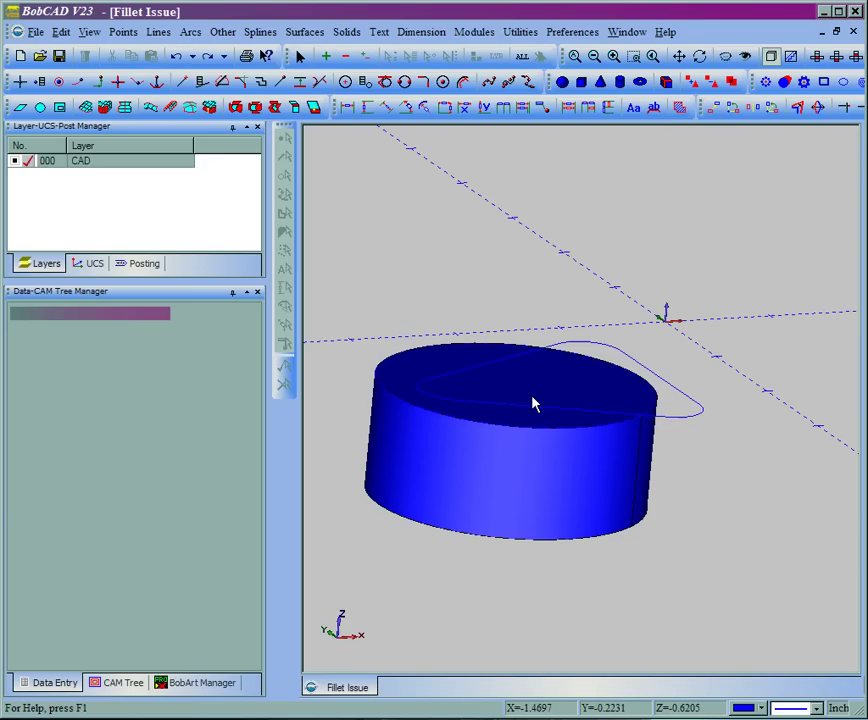
pyautogui.hotkey('ctrl', 'y')
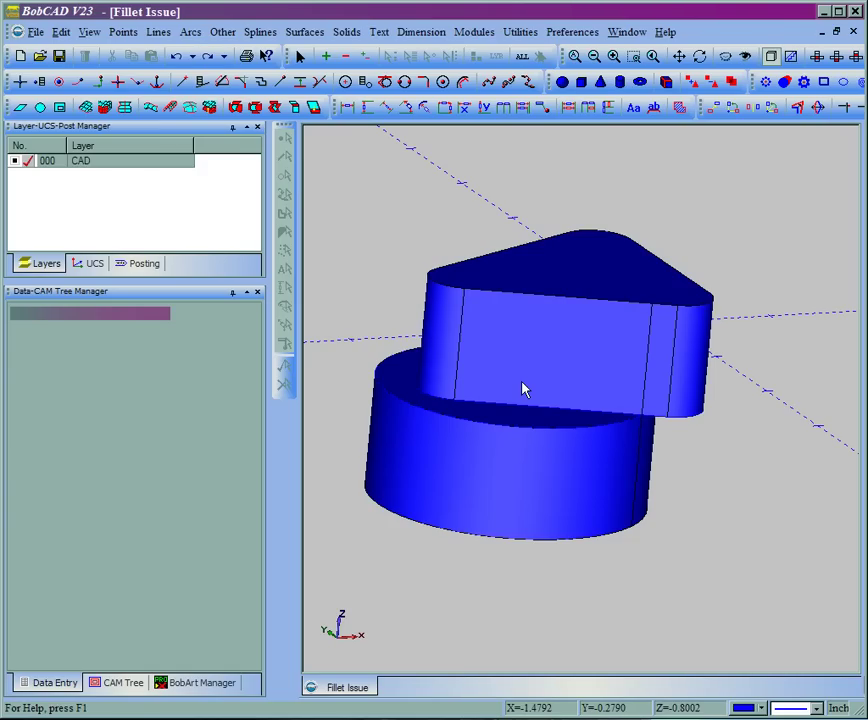
pyautogui.rightClick(408, 206)
pyautogui.click(437, 231)
pyautogui.rightClick(542, 215)
pyautogui.click(574, 239)
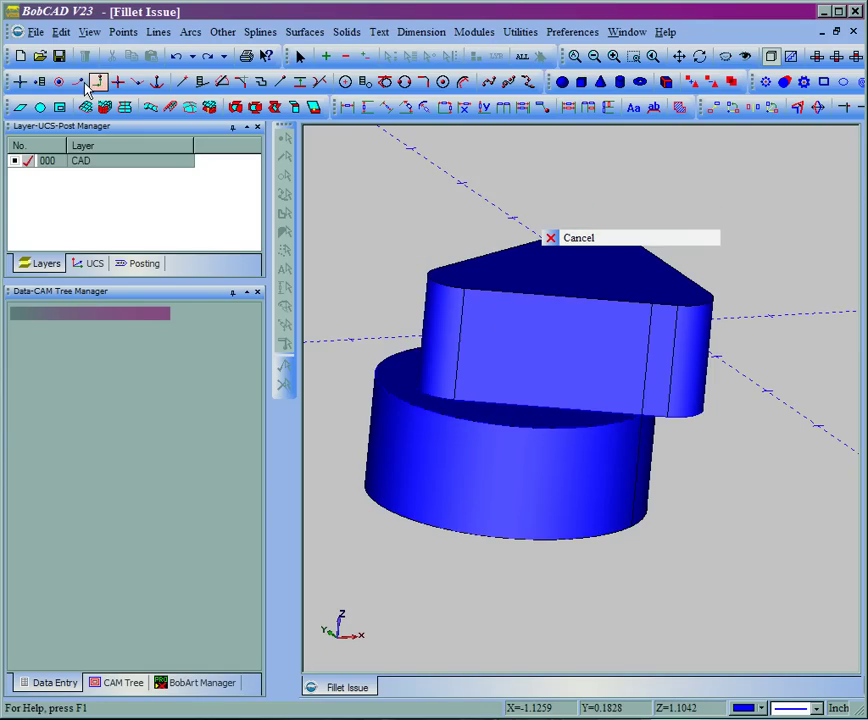
# Select the triangular solid and undo back to the rounded-triangle and circle wireframe curves.
pyautogui.click(488, 333)
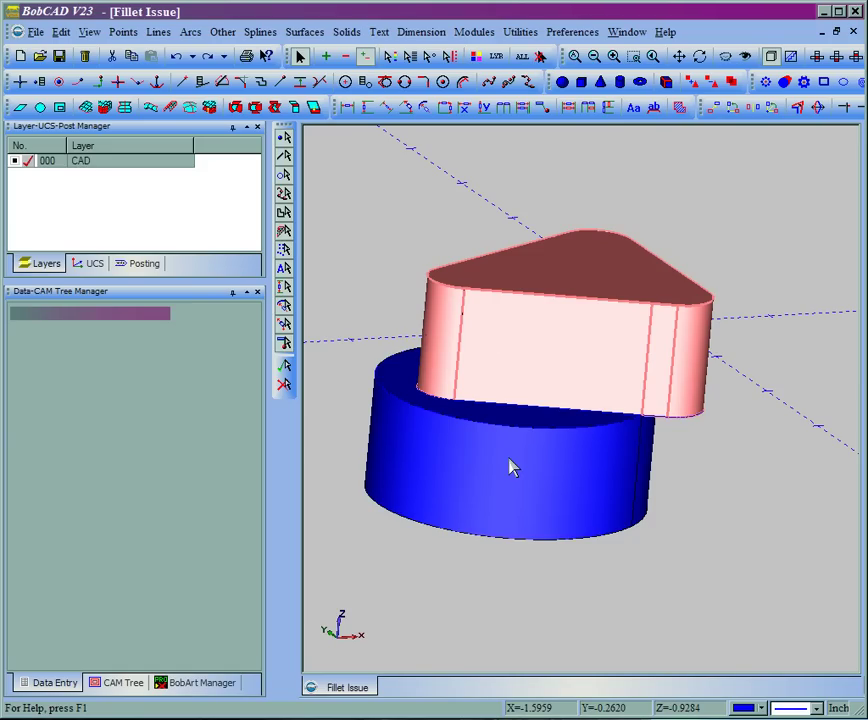
pyautogui.hotkey('ctrl', 'z')
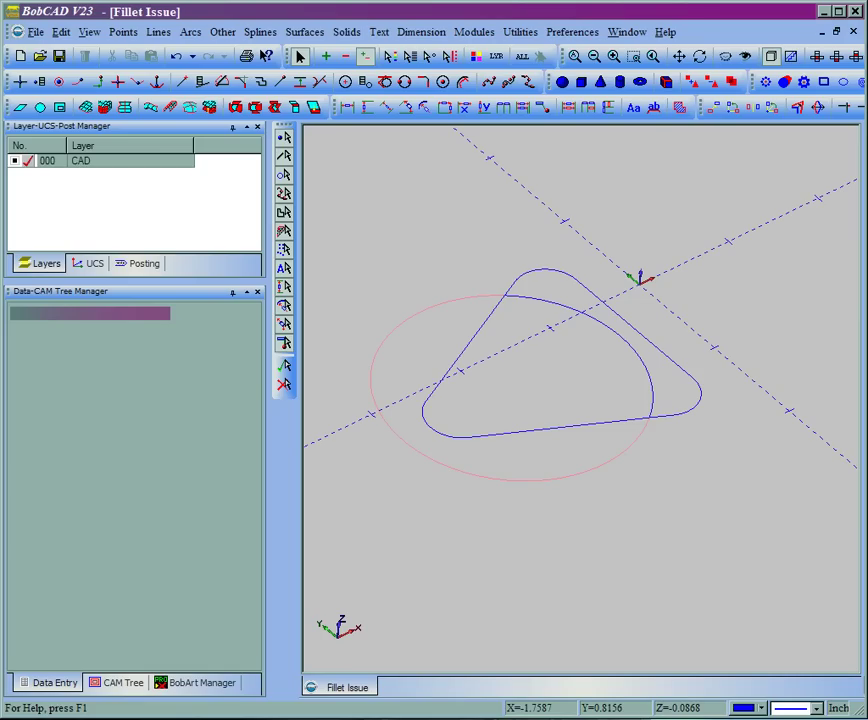
# Extrude the rounded triangle's left side, top arc and bottom side into a solid.
pyautogui.click(304, 32)
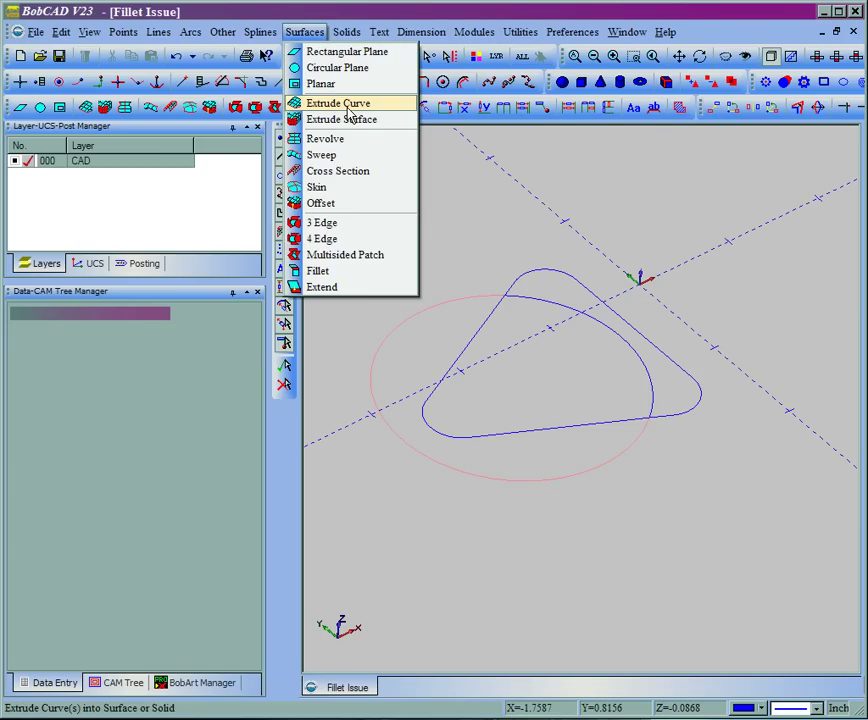
pyautogui.click(340, 104)
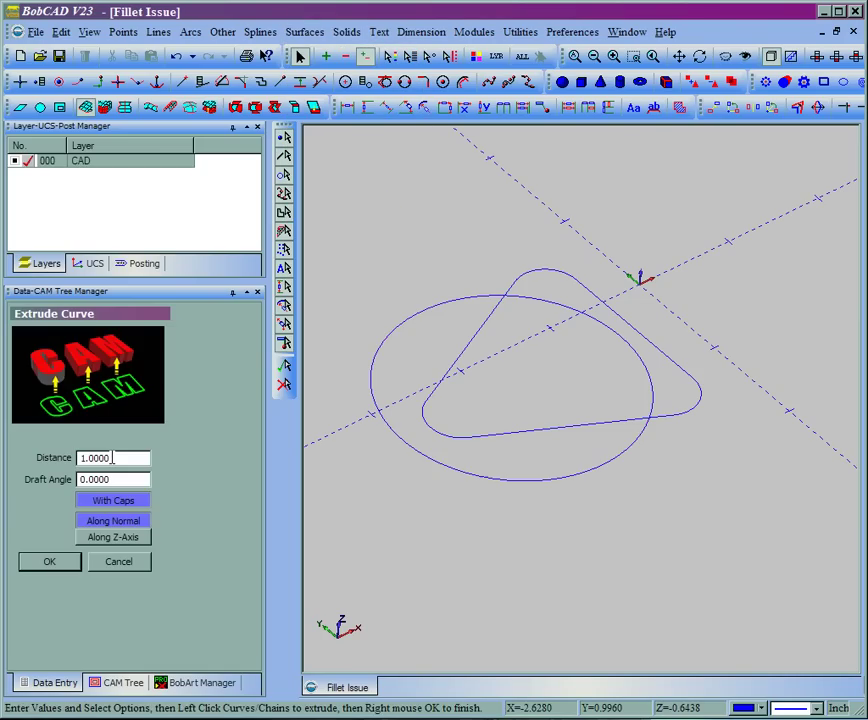
pyautogui.click(477, 328)
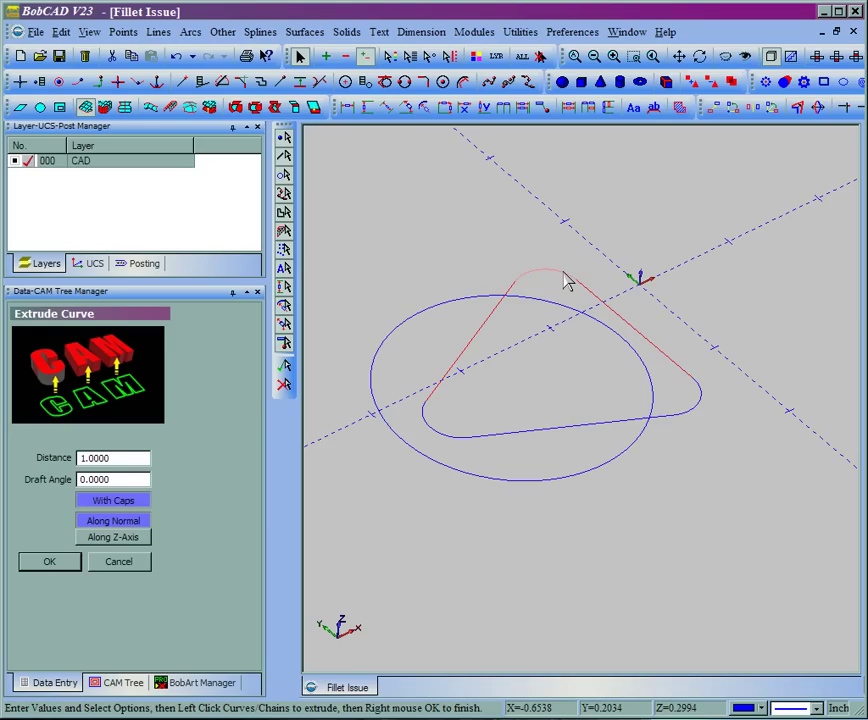
pyautogui.click(563, 273)
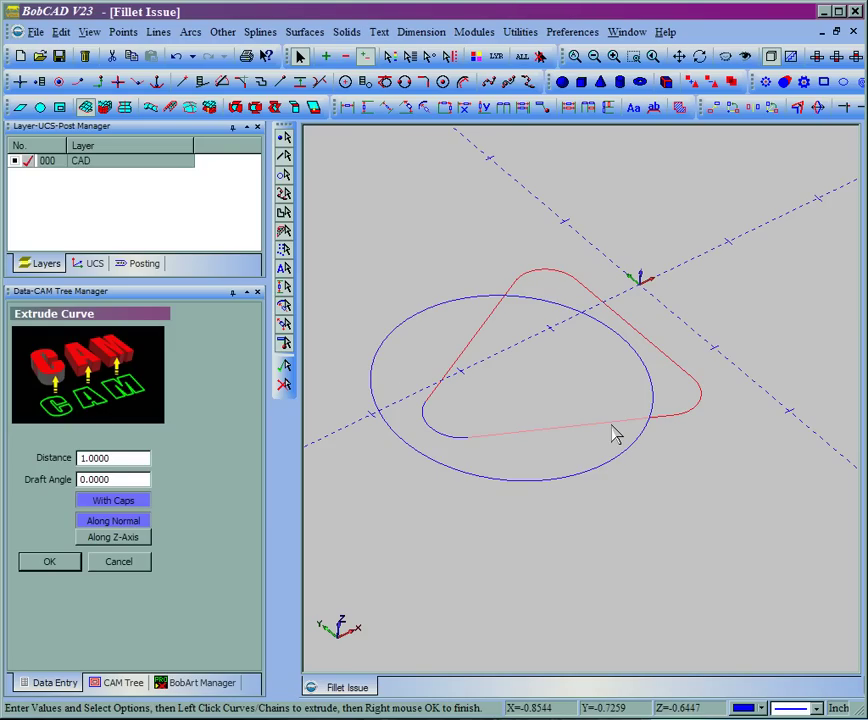
pyautogui.click(615, 433)
pyautogui.rightClick(421, 245)
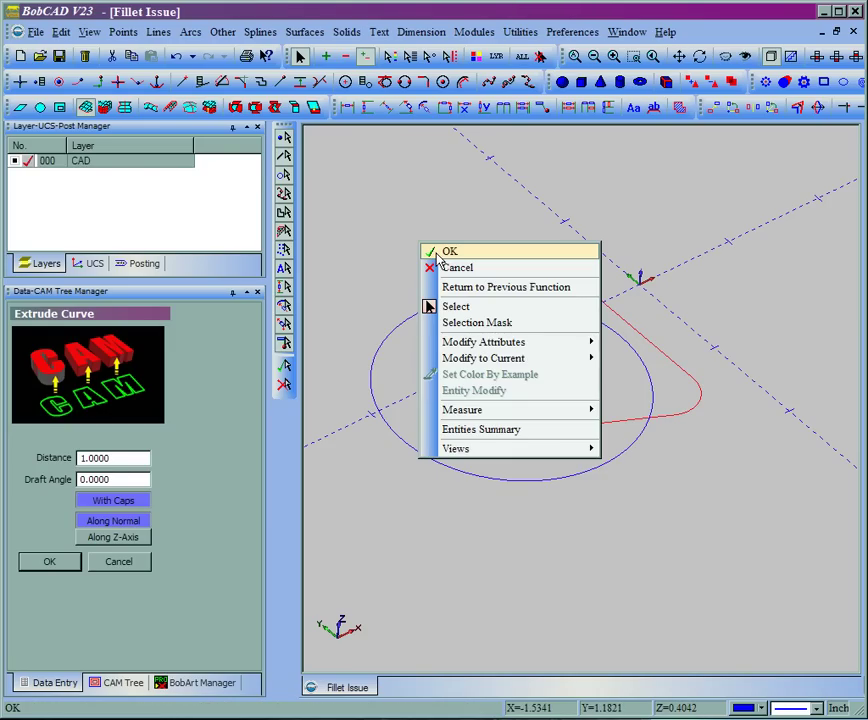
pyautogui.click(445, 252)
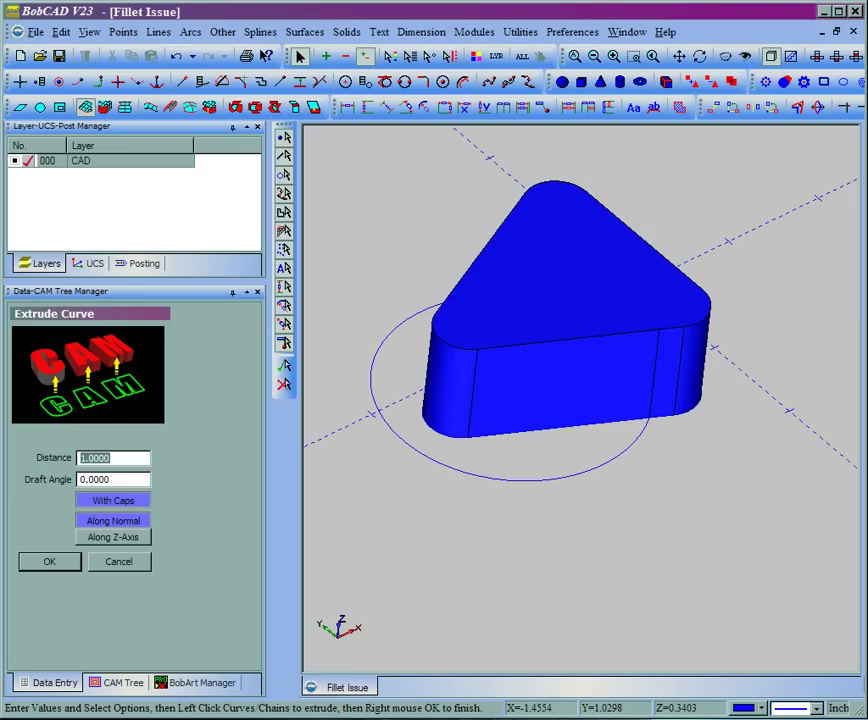
# Extrude the circle at distance -1.0000 into a cylinder below, orbiting to check it.
pyautogui.press('Home')
pyautogui.write('-')
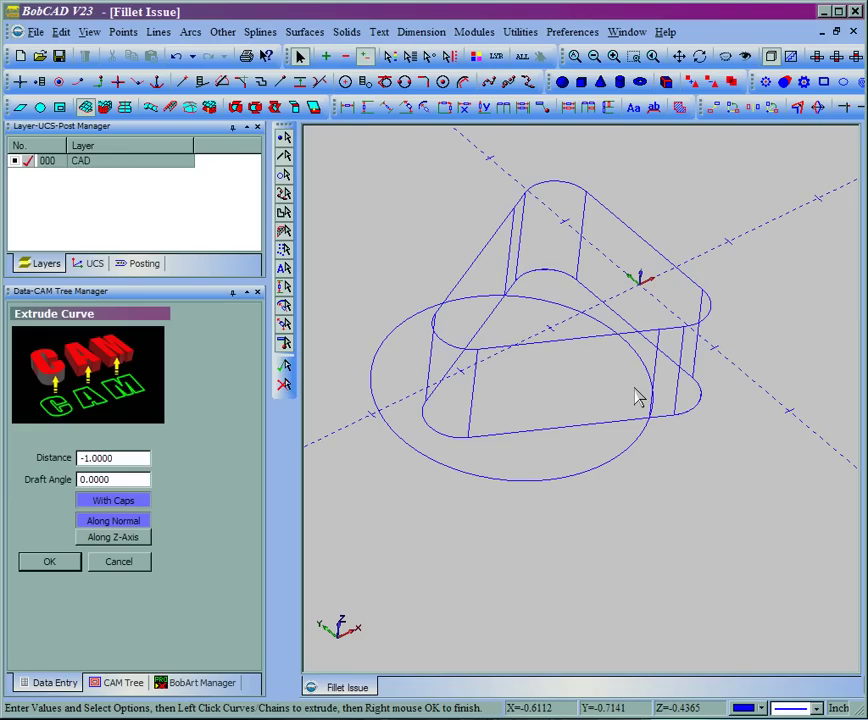
pyautogui.click(640, 397)
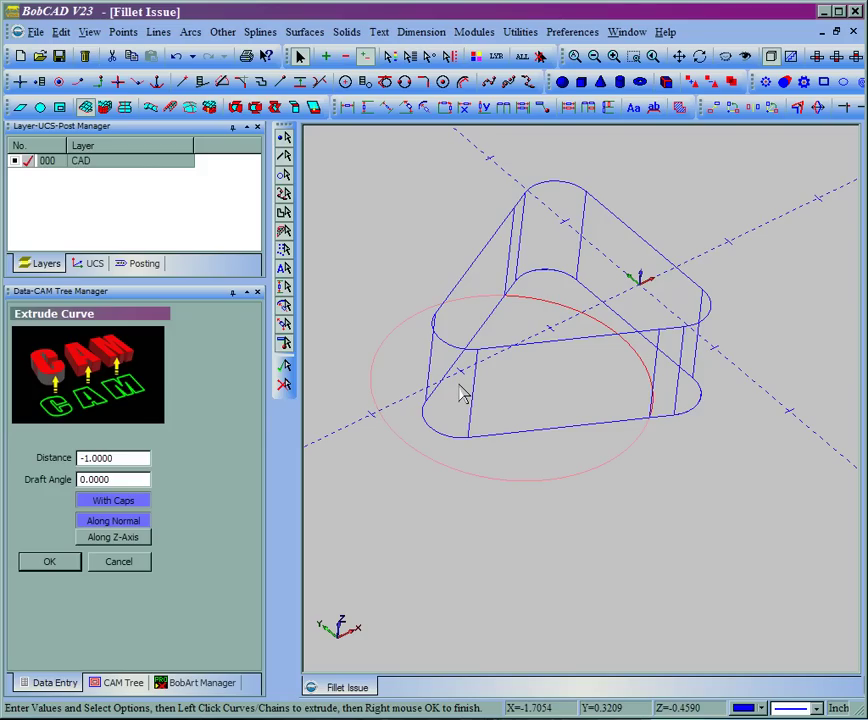
pyautogui.rightClick(609, 561)
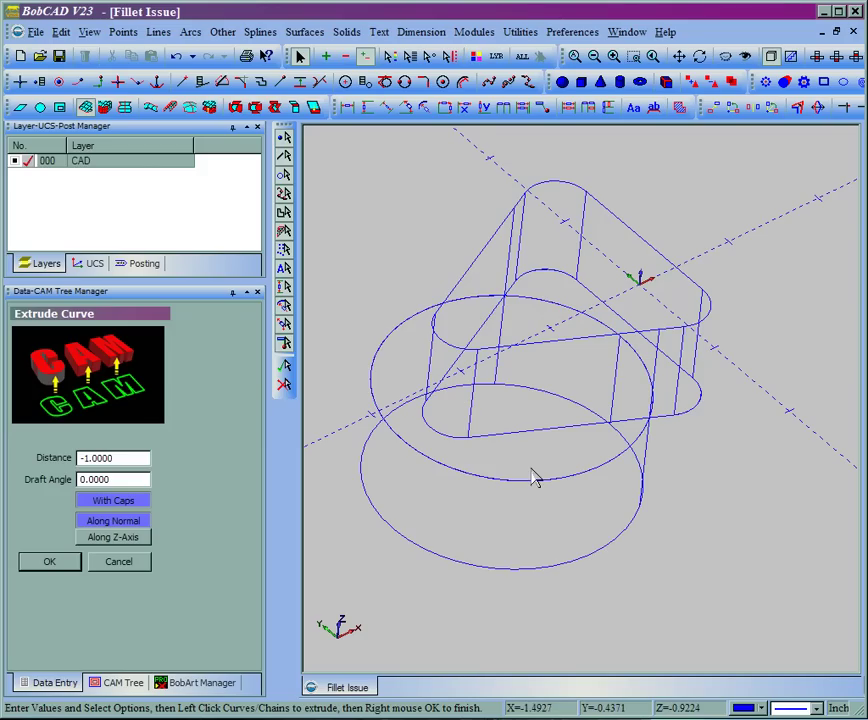
pyautogui.moveTo(632, 527); pyautogui.dragTo(624, 454, button='middle')
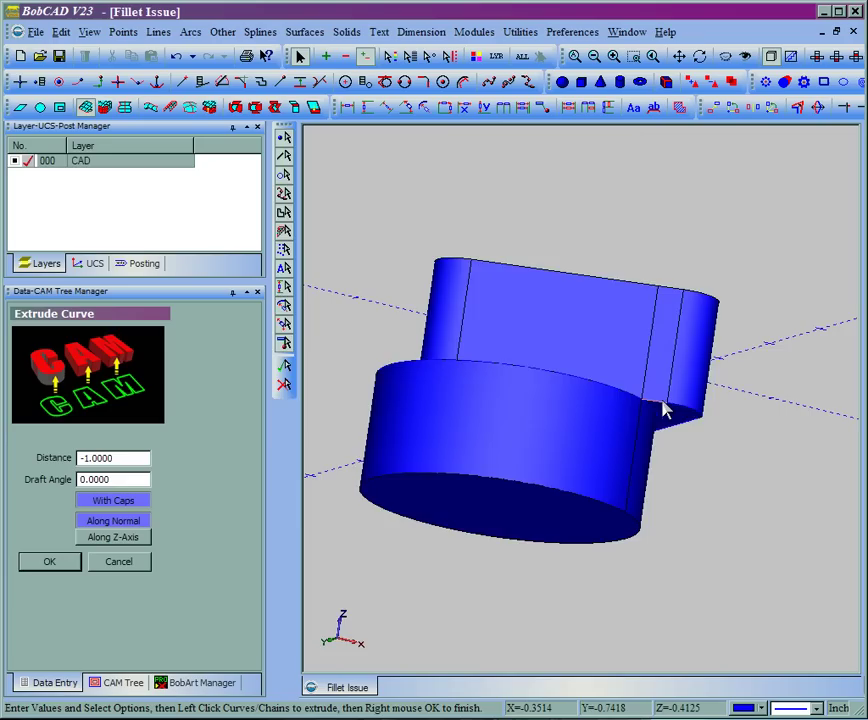
pyautogui.moveTo(662, 408); pyautogui.dragTo(505, 470, button='middle')
# Translate the triangle solid by Delta Z -0.0100, then orbit and zoom to inspect the overlap.
pyautogui.click(520, 32)
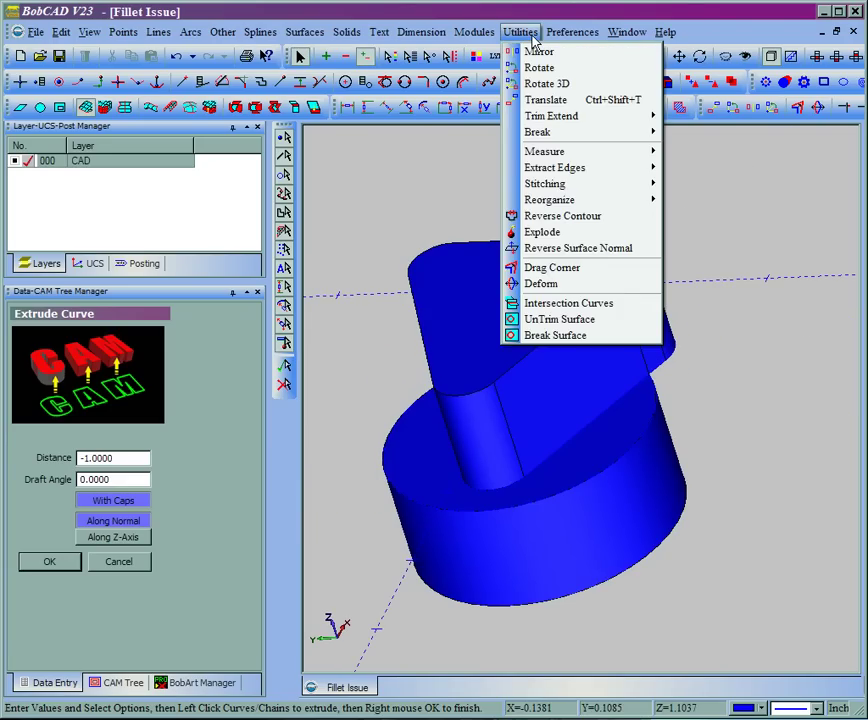
pyautogui.click(543, 99)
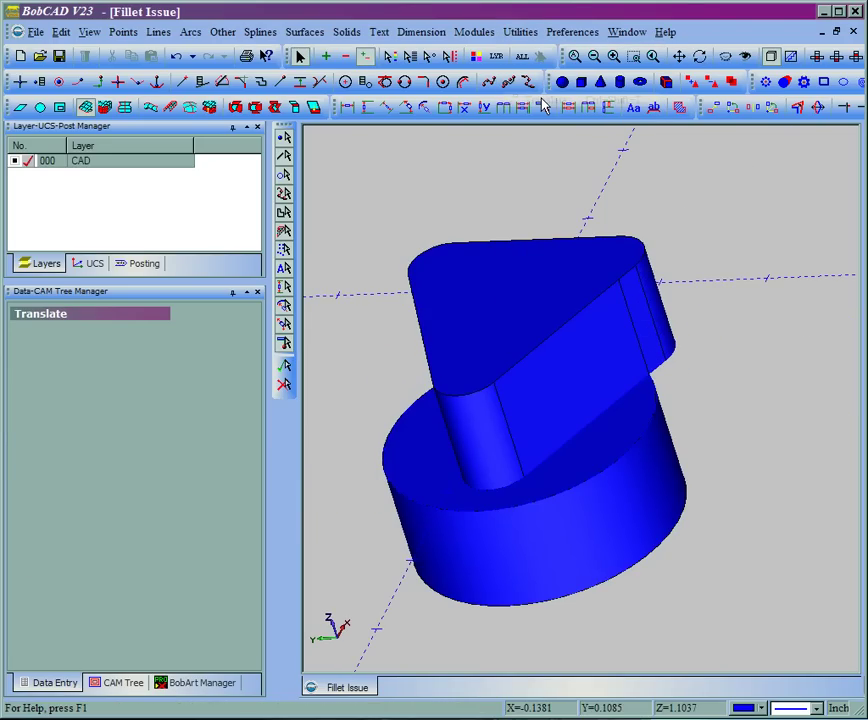
pyautogui.click(440, 270)
pyautogui.rightClick(406, 203)
pyautogui.click(434, 213)
pyautogui.press('BackSpace')
pyautogui.press('BackSpace')
pyautogui.press('BackSpace')
pyautogui.press('BackSpace')
pyautogui.press('BackSpace')
pyautogui.press('BackSpace')
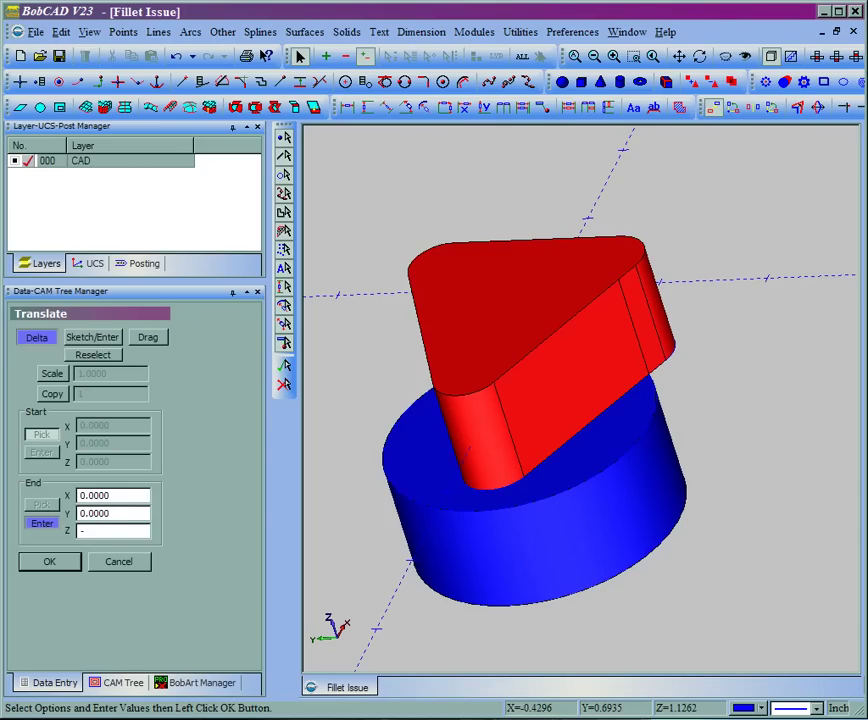
pyautogui.write('.01')
pyautogui.click(55, 564)
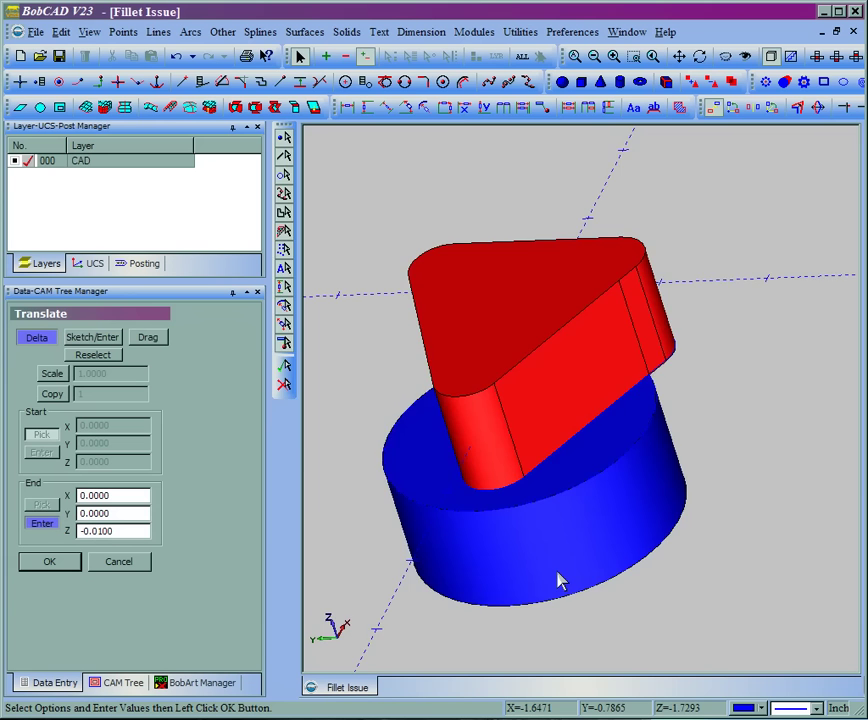
pyautogui.moveTo(560, 579); pyautogui.dragTo(672, 236, button='middle')
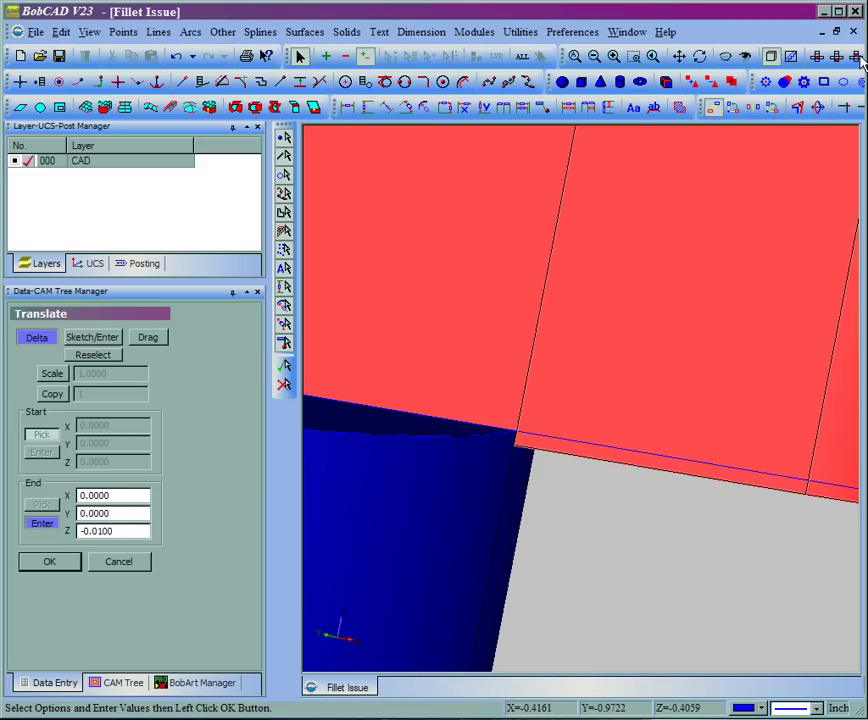
pyautogui.click(575, 56)
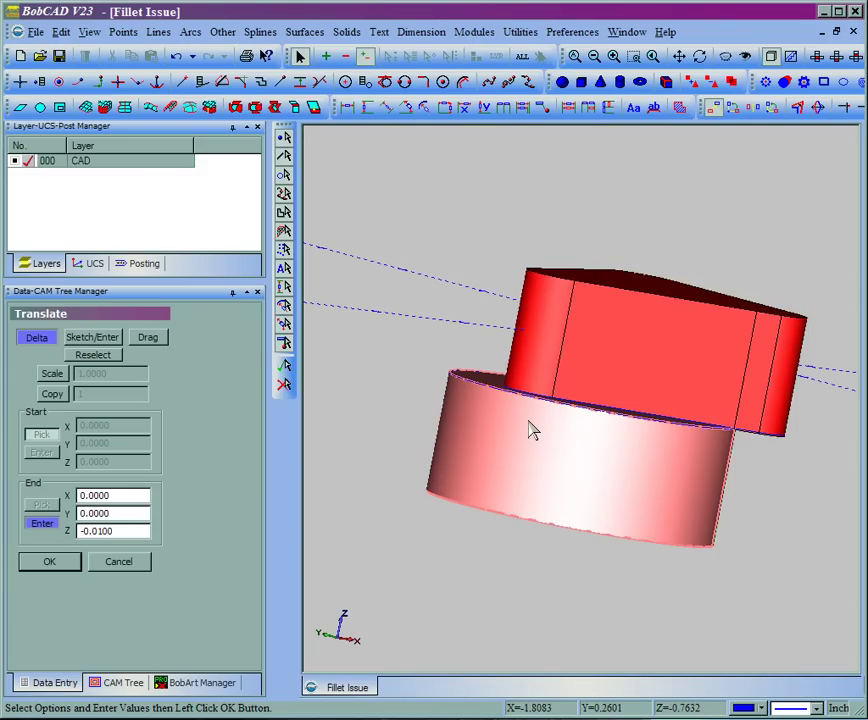
pyautogui.moveTo(533, 430); pyautogui.dragTo(733, 414, button='middle')
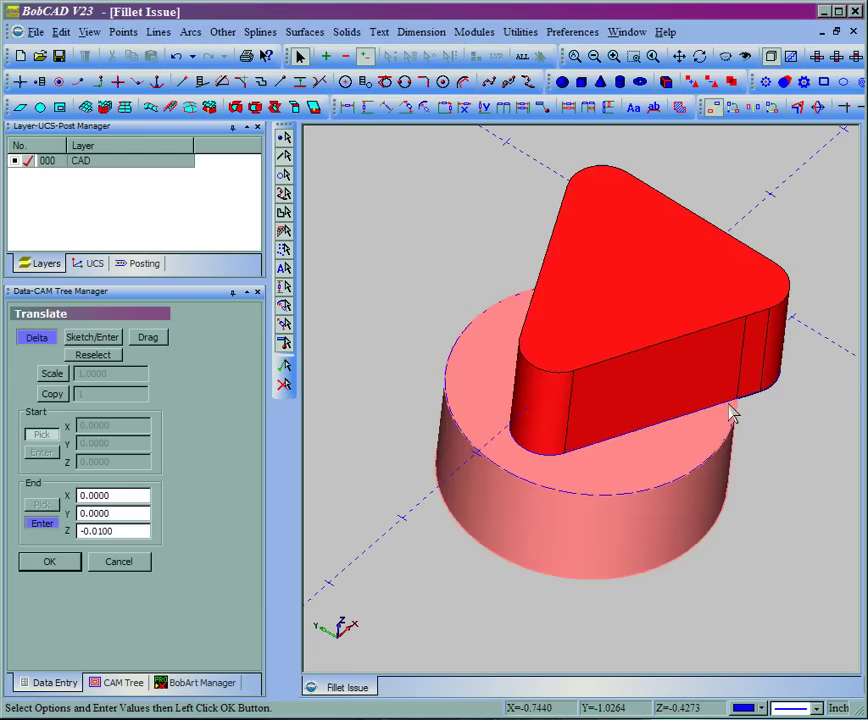
# Briefly start the Solid Fillet tool, then orbit the model to a new orientation.
pyautogui.click(347, 33)
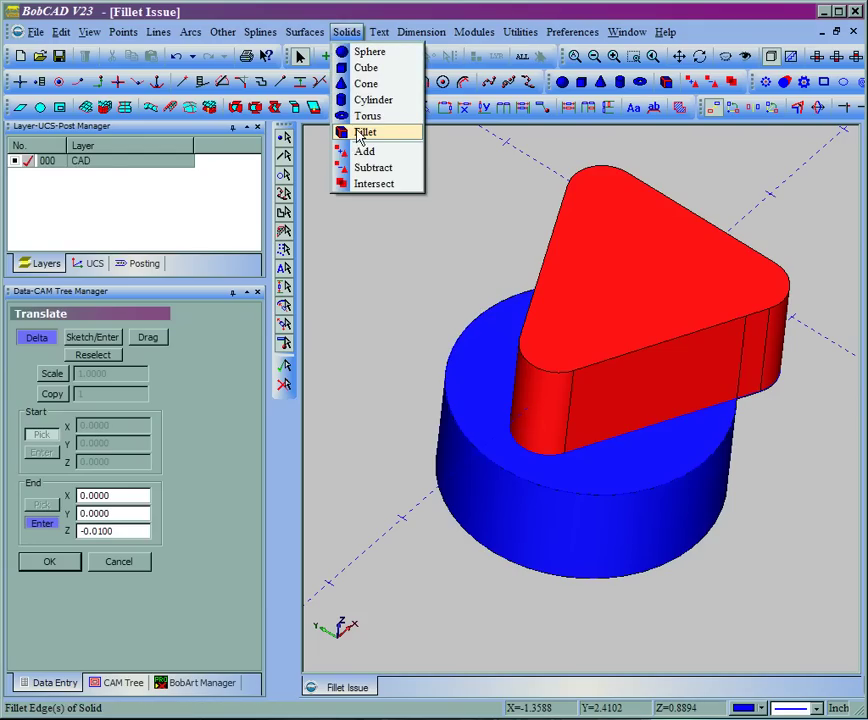
pyautogui.click(363, 133)
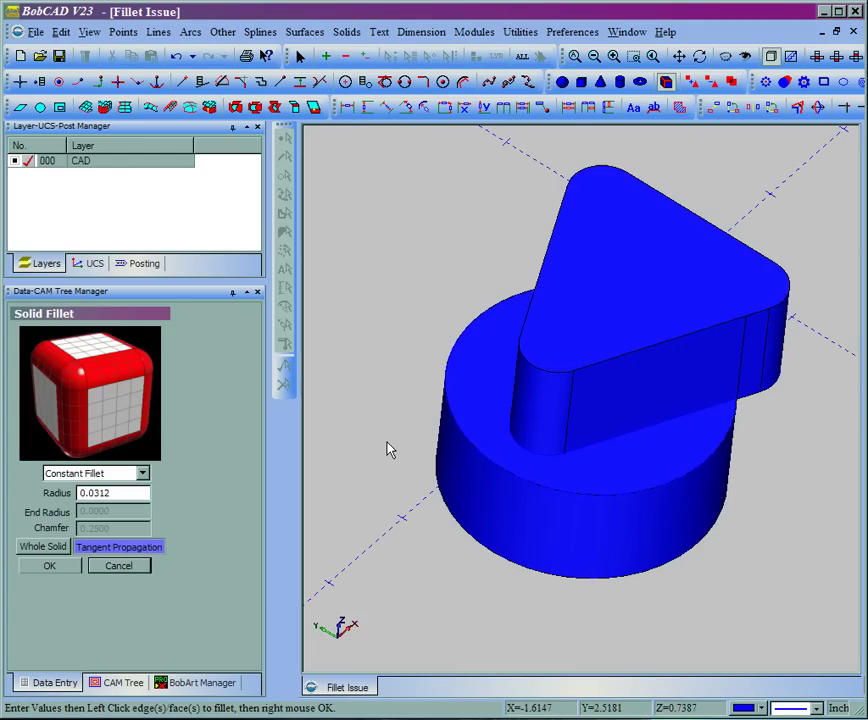
pyautogui.moveTo(660, 430); pyautogui.dragTo(505, 368, button='middle')
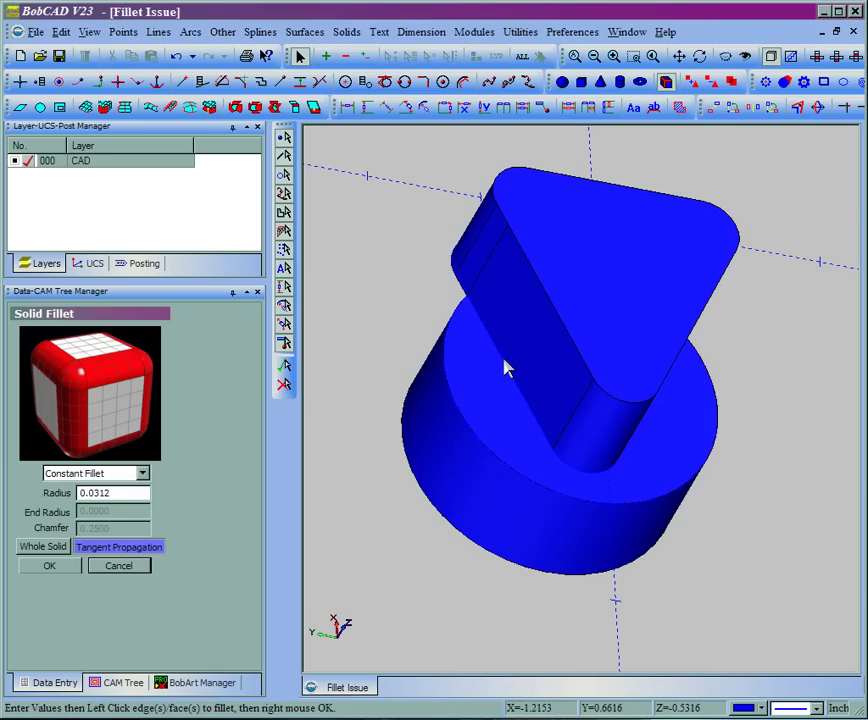
# Start Solids > Add and pick the cylinder, then the triangle solid, confirming the selection.
pyautogui.click(520, 31)
pyautogui.moveTo(346, 31)
pyautogui.click(385, 156)
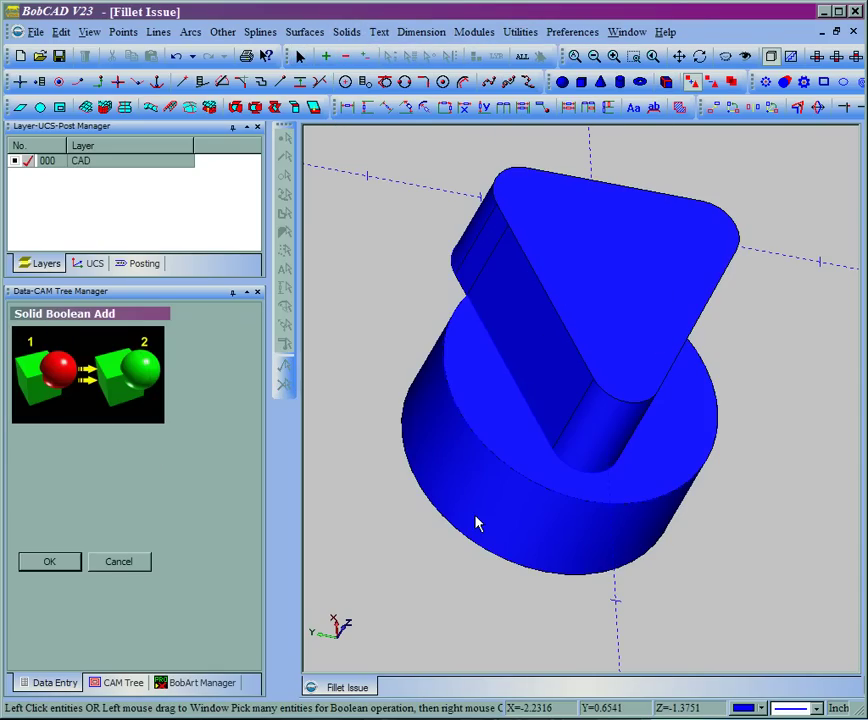
pyautogui.click(476, 523)
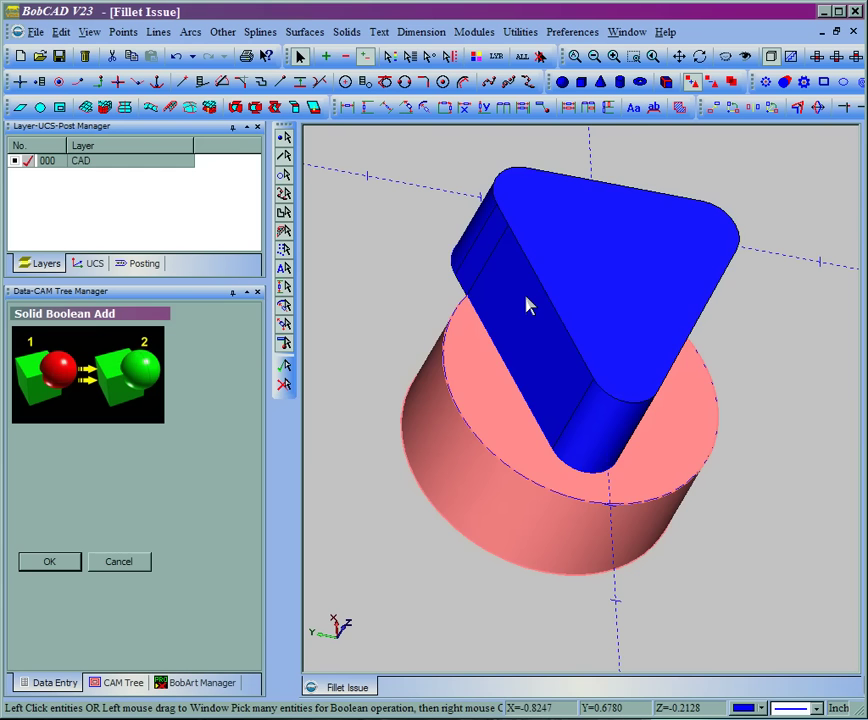
pyautogui.click(530, 306)
pyautogui.rightClick(372, 241)
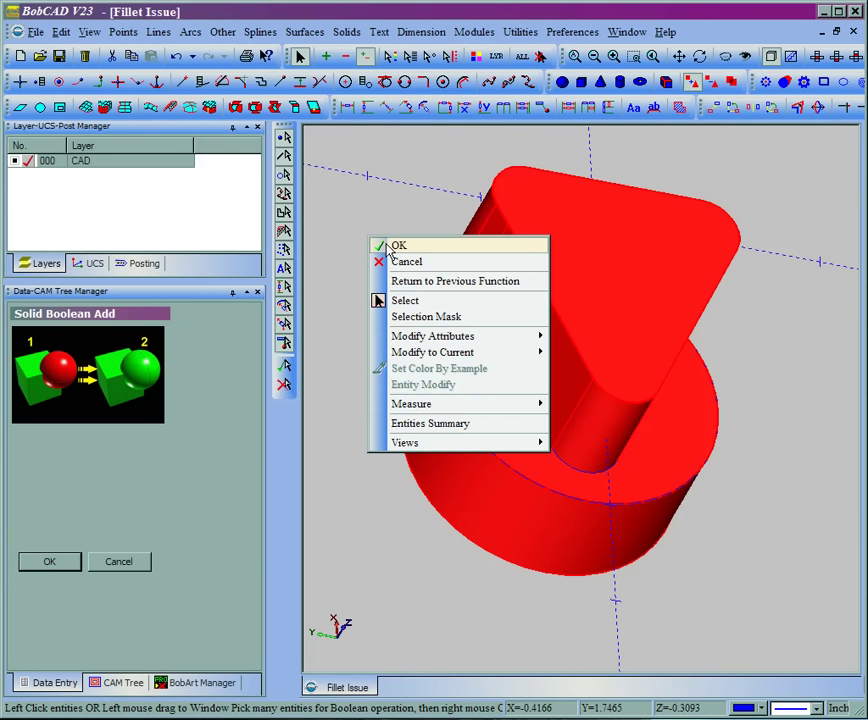
# Finish the boolean add and apply a 0.0312 constant fillet to the triangle-cylinder junction edge.
pyautogui.click(397, 246)
pyautogui.click(346, 32)
pyautogui.click(368, 135)
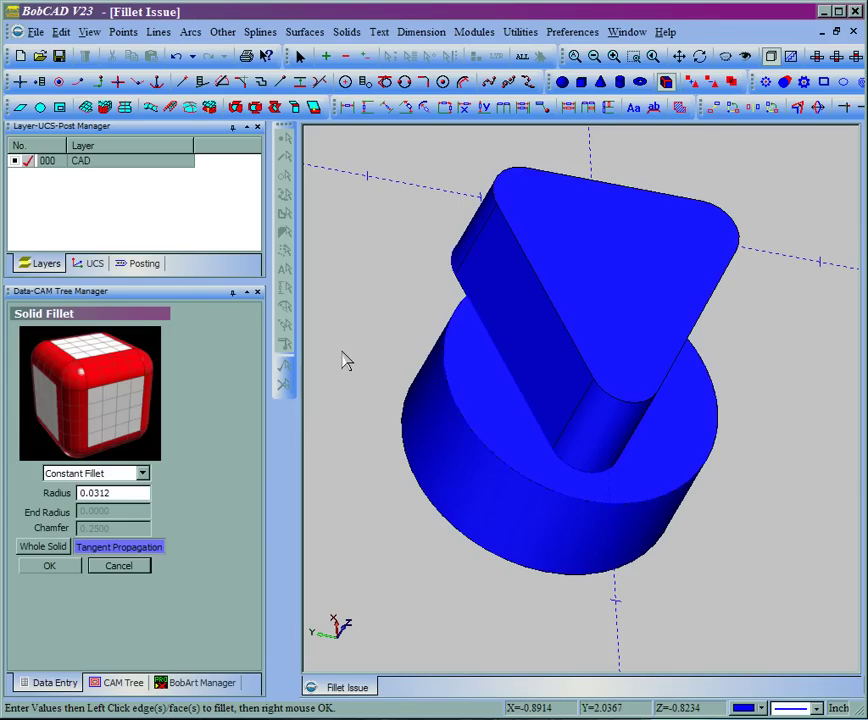
pyautogui.click(521, 400)
pyautogui.click(587, 479)
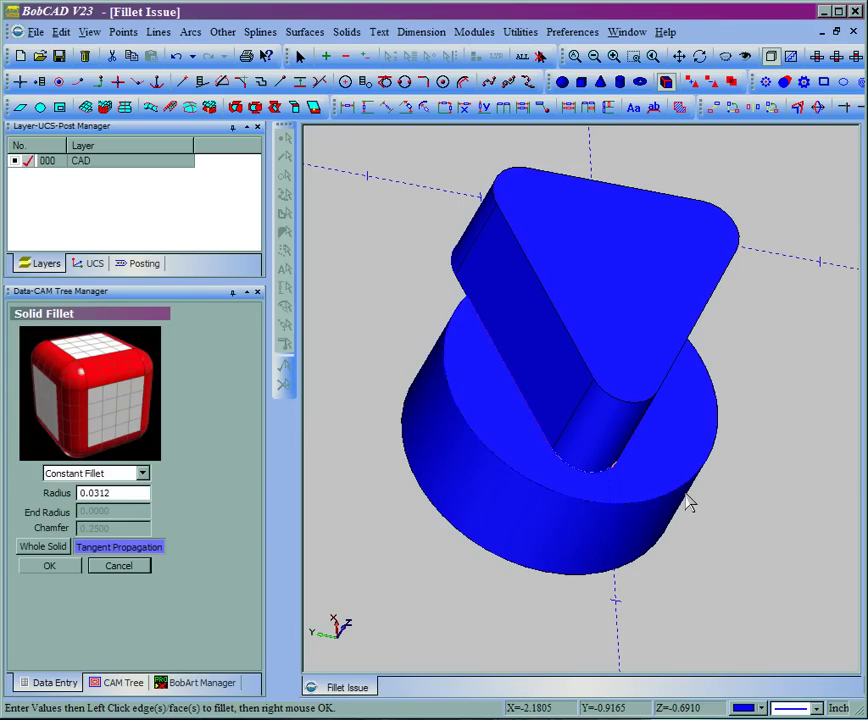
pyautogui.moveTo(688, 503); pyautogui.dragTo(620, 440, button='middle')
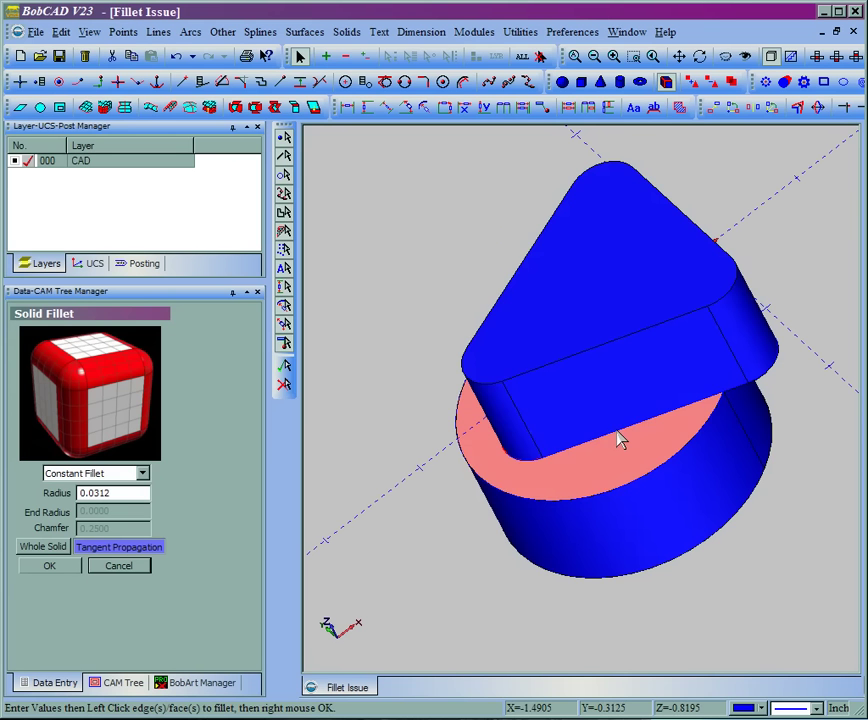
pyautogui.rightClick(388, 242)
pyautogui.click(406, 250)
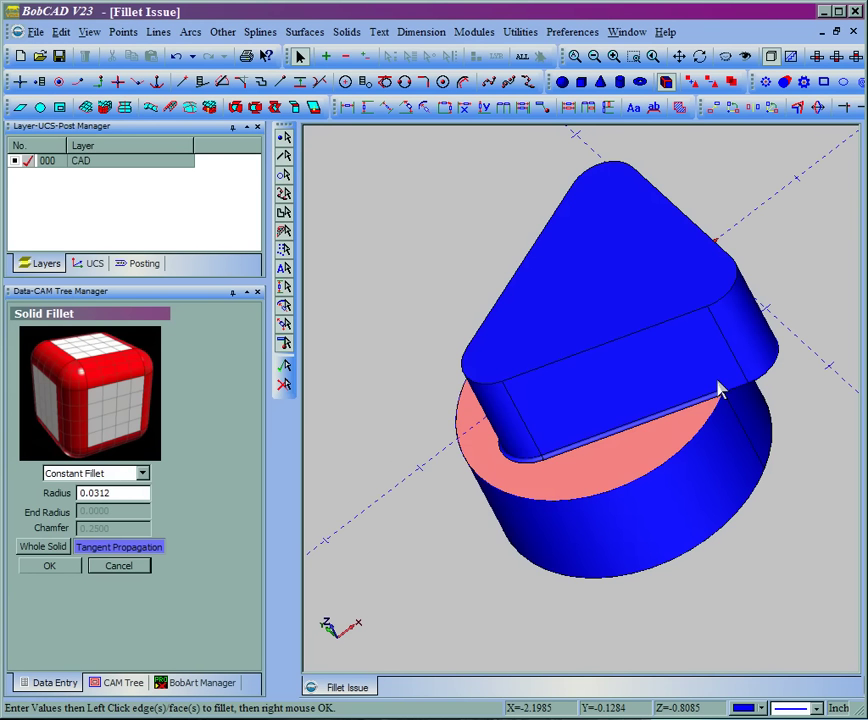
# Zoom and orbit around the joined solid, then select the new fillet to inspect it.
pyautogui.scroll(5, 720, 390)
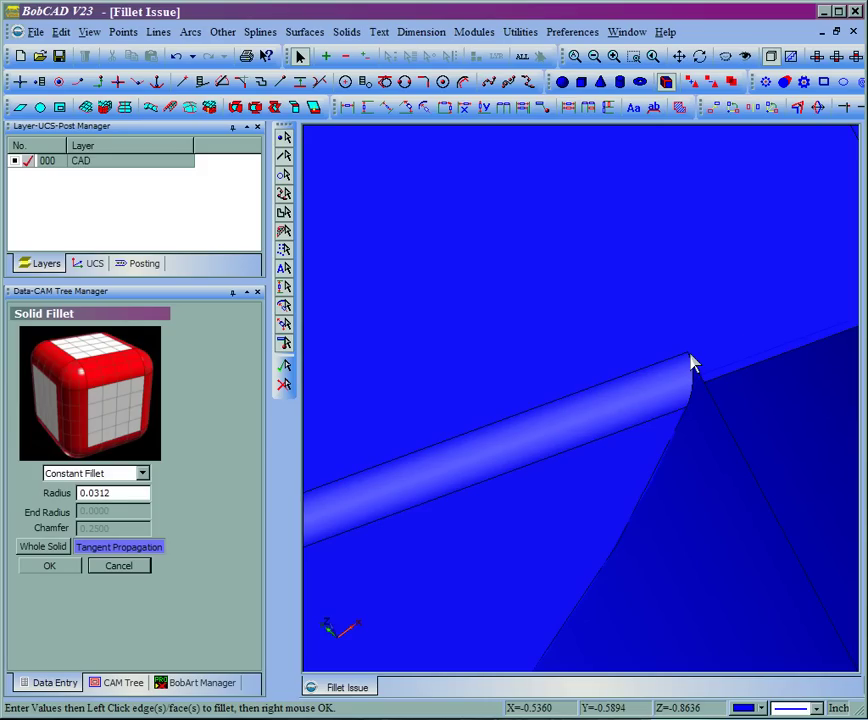
pyautogui.scroll(5, 744, 346)
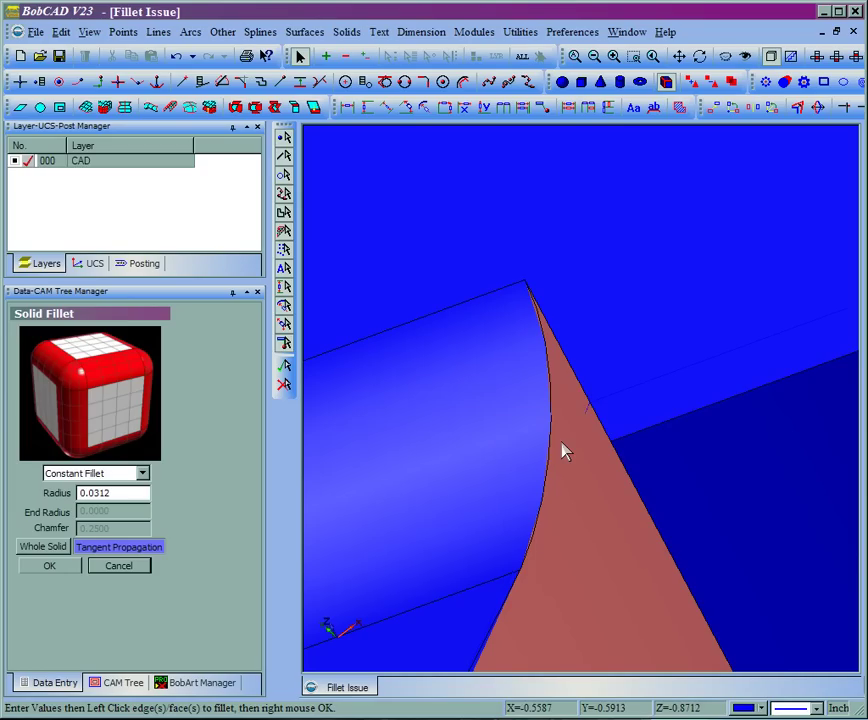
pyautogui.scroll(-5, 563, 452)
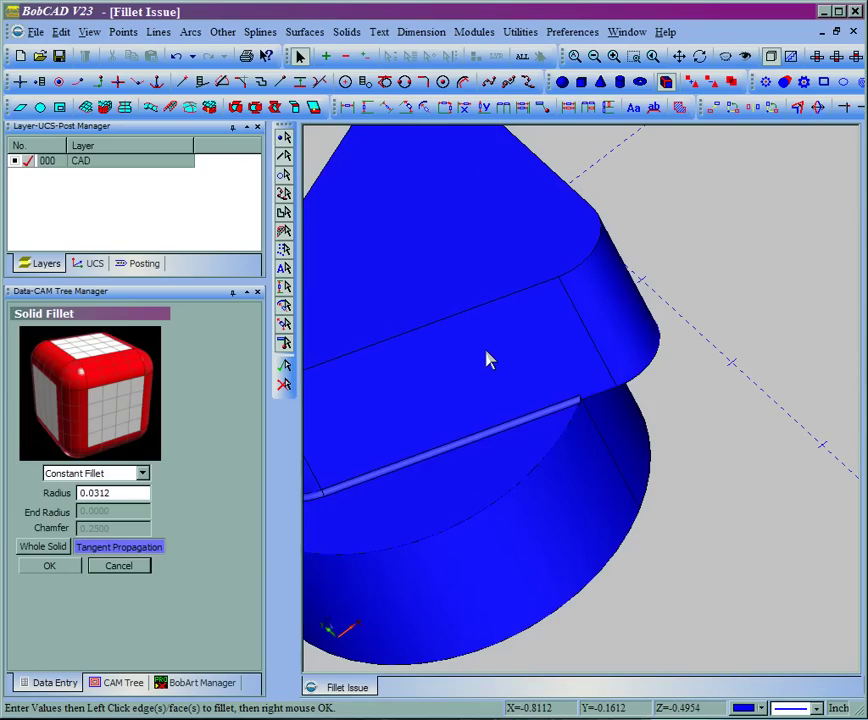
pyautogui.scroll(-5, 488, 360)
pyautogui.moveTo(488, 360); pyautogui.dragTo(491, 503, button='middle')
pyautogui.click(490, 502)
pyautogui.click(412, 350)
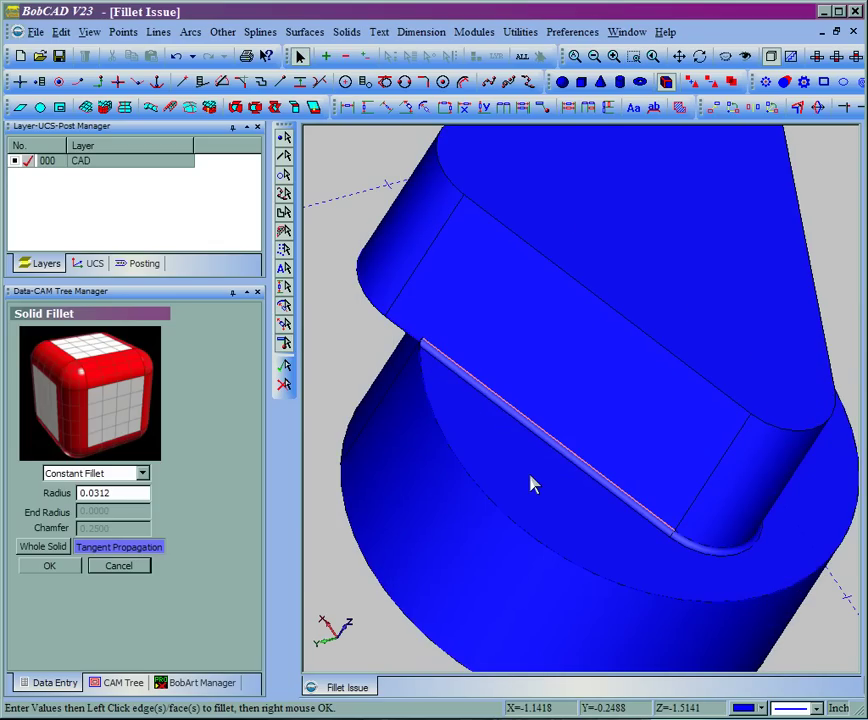